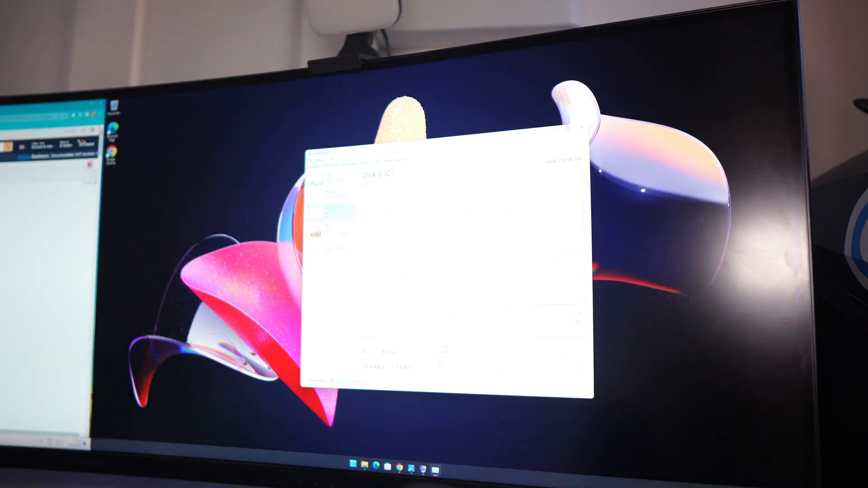
- Review the WiFi adapter and graphics card in the performance monitor, then close it
{"action": "left_click_drag", "start_coordinate": [407, 155], "coordinate": [336, 133]}
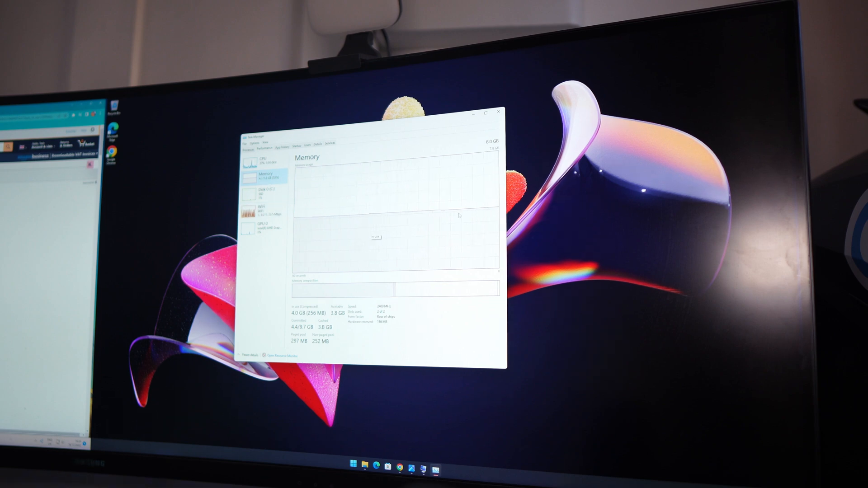
{"action": "left_click_drag", "start_coordinate": [377, 127], "coordinate": [397, 132]}
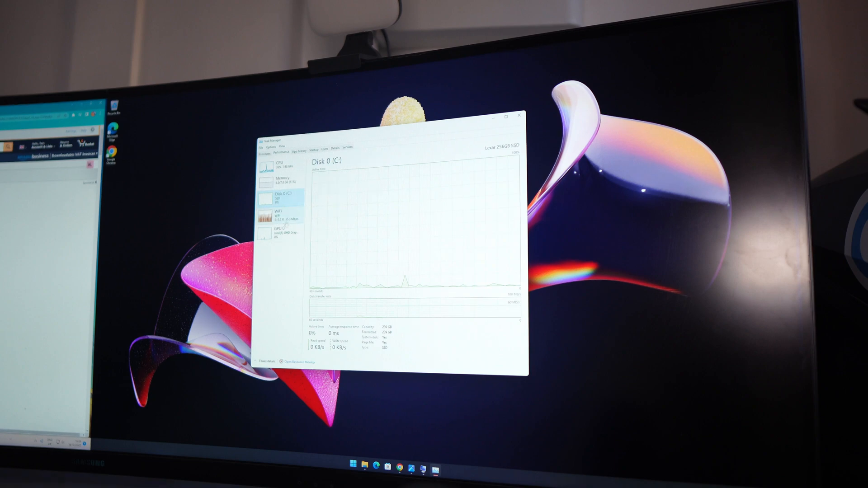
{"action": "left_click", "coordinate": [283, 217]}
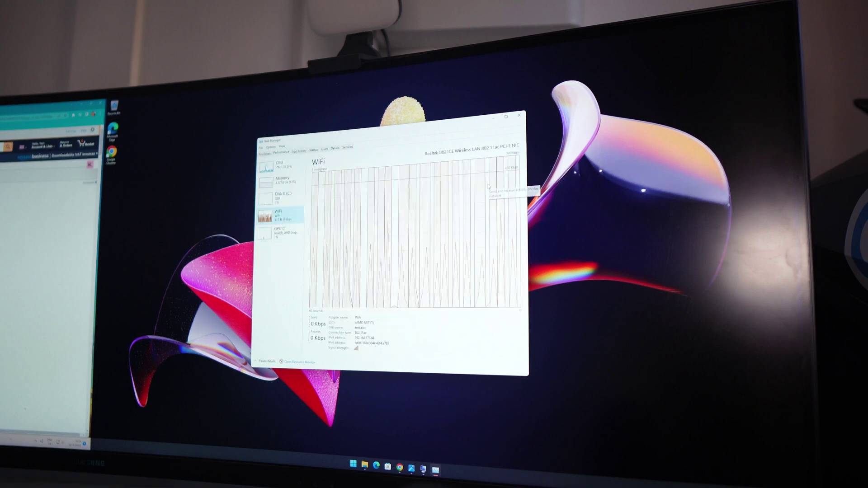
{"action": "left_click", "coordinate": [278, 235]}
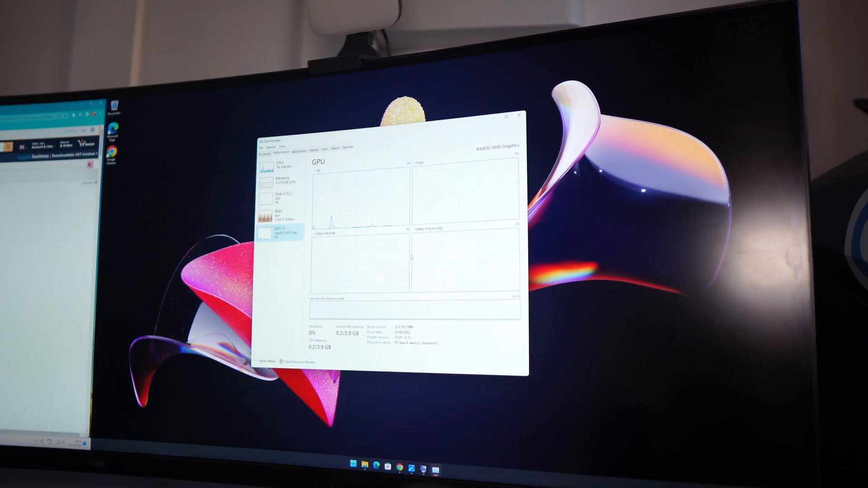
{"action": "left_click", "coordinate": [508, 117]}
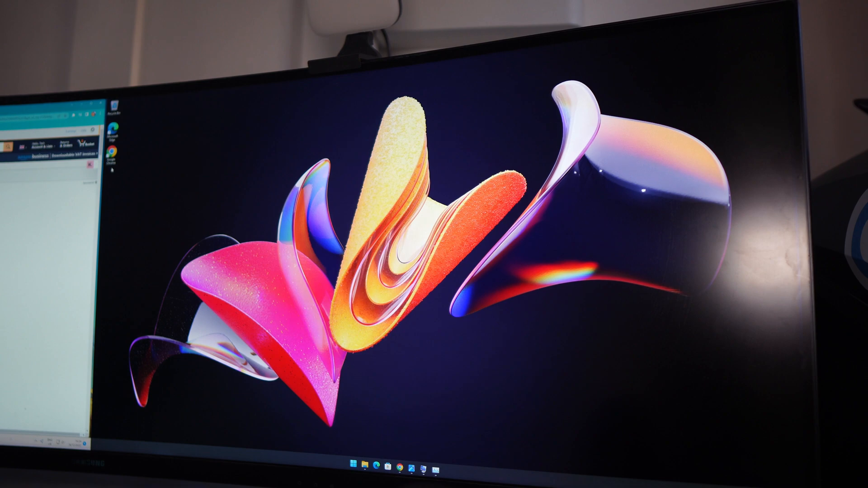
- Launch Chrome maximized, open YouTube, play the first Short, then start a new tab
{"action": "double_click", "coordinate": [113, 154]}
{"action": "double_click", "coordinate": [407, 100]}
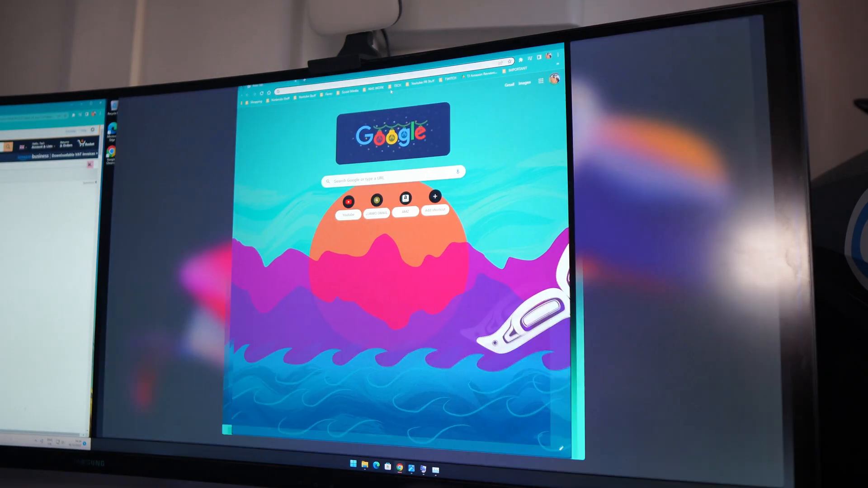
{"action": "left_click", "coordinate": [352, 203]}
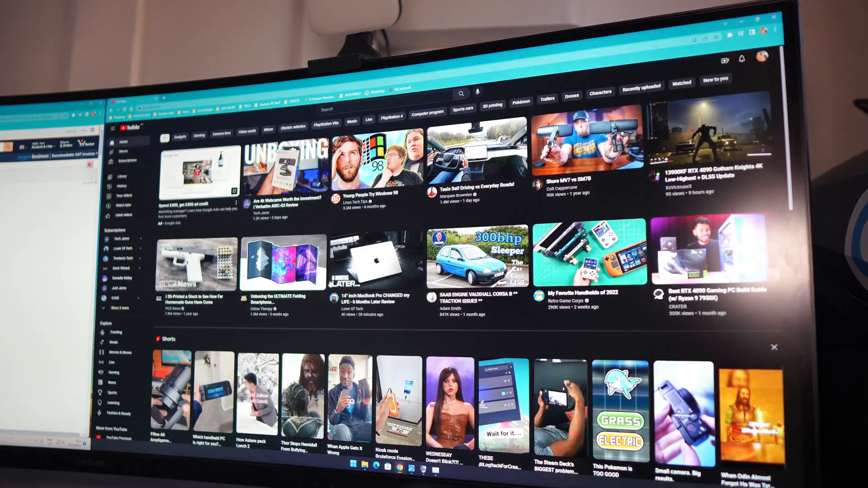
{"action": "scroll", "coordinate": [425, 332], "scroll_direction": "down", "scroll_amount": 5}
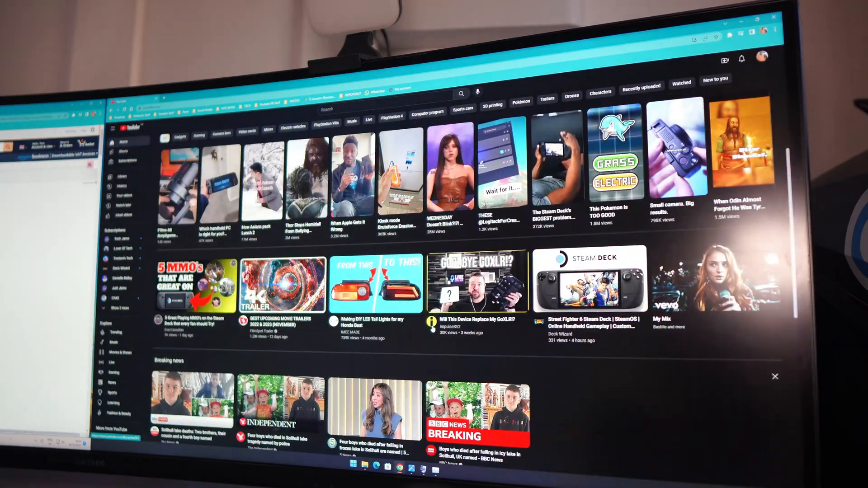
{"action": "scroll", "coordinate": [425, 332], "scroll_direction": "up", "scroll_amount": 2}
{"action": "left_click", "coordinate": [174, 292]}
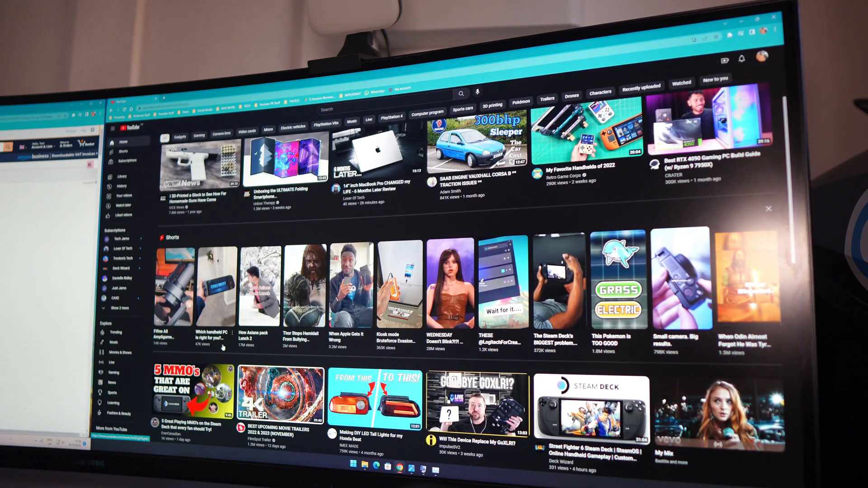
{"action": "scroll", "coordinate": [544, 237], "scroll_direction": "down", "scroll_amount": 1}
{"action": "scroll", "coordinate": [515, 258], "scroll_direction": "up", "scroll_amount": 1}
{"action": "scroll", "coordinate": [502, 264], "scroll_direction": "down", "scroll_amount": 1}
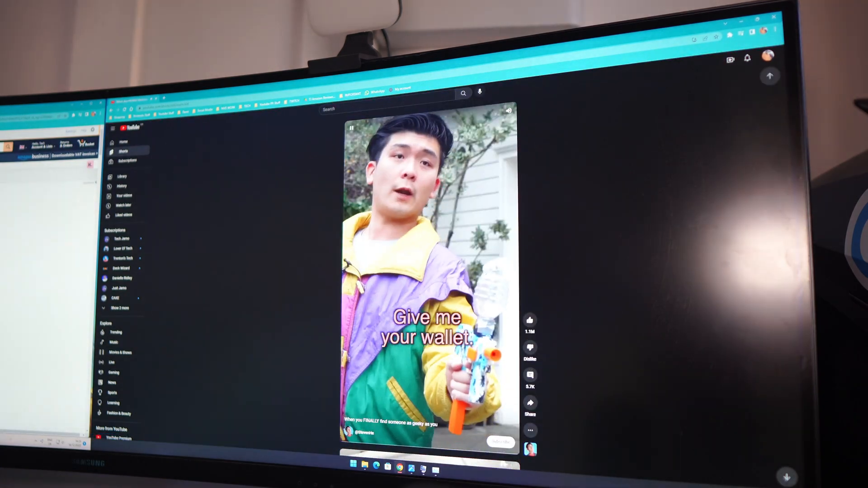
{"action": "scroll", "coordinate": [484, 273], "scroll_direction": "down", "scroll_amount": 1}
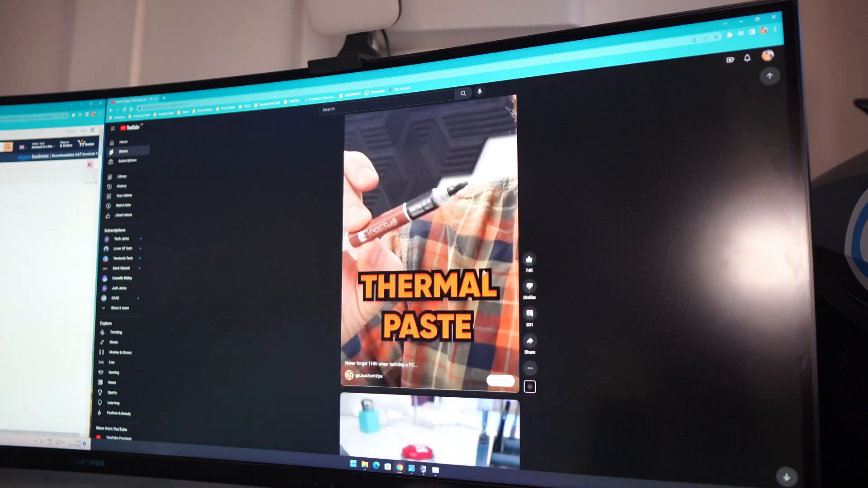
{"action": "scroll", "coordinate": [485, 273], "scroll_direction": "down", "scroll_amount": 1}
{"action": "scroll", "coordinate": [484, 273], "scroll_direction": "down", "scroll_amount": 1}
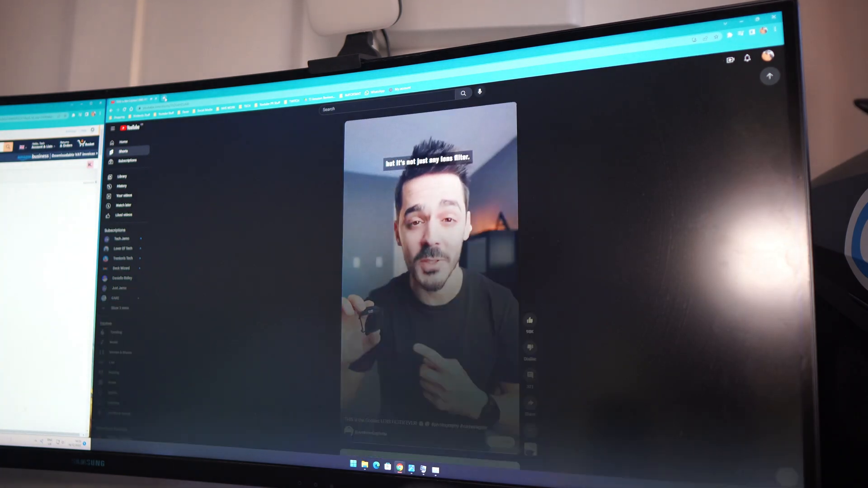
{"action": "key", "text": "ctrl+t"}
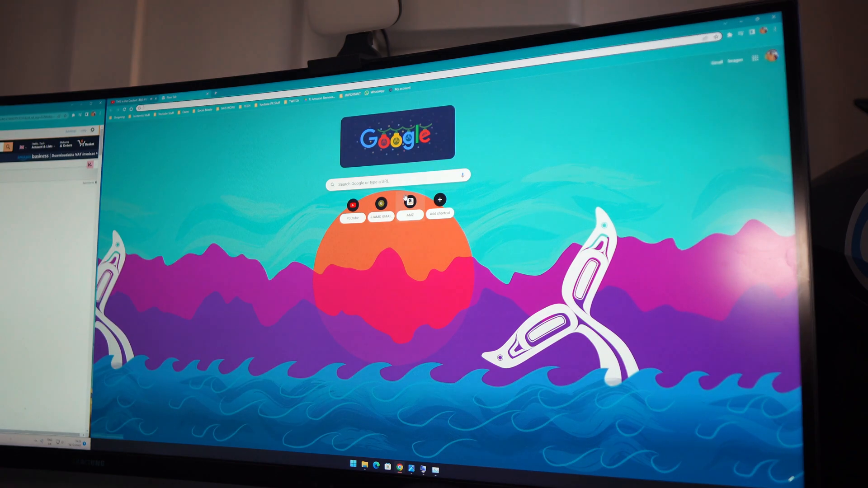
- Open Amazon, accept cookies and search for mini PCs
{"action": "left_click", "coordinate": [410, 201]}
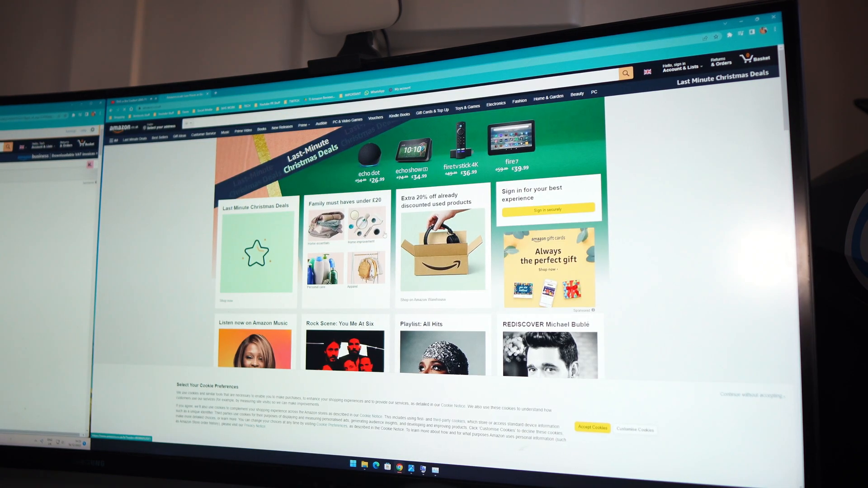
{"action": "left_click", "coordinate": [593, 427]}
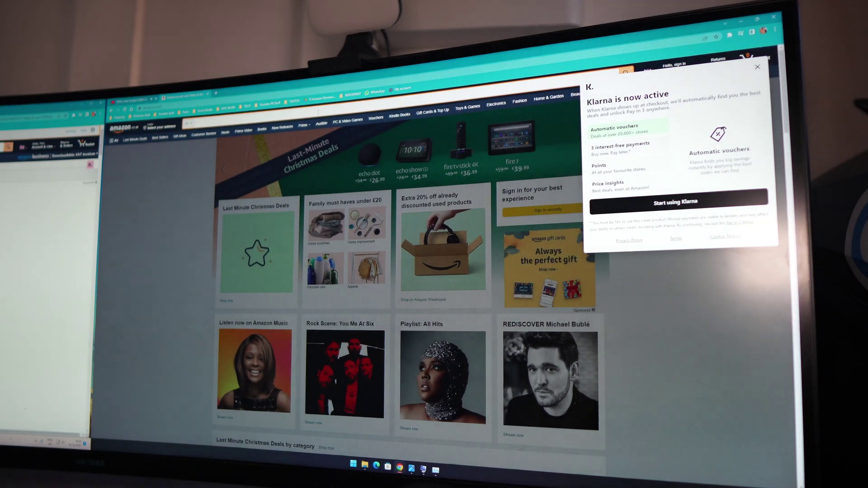
{"action": "left_click", "coordinate": [319, 123]}
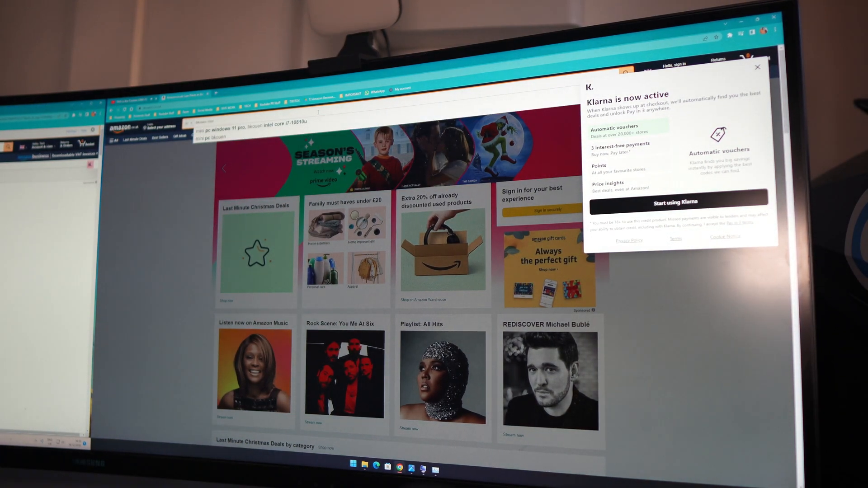
{"action": "left_click", "coordinate": [251, 128]}
{"action": "scroll", "coordinate": [394, 272], "scroll_direction": "down", "scroll_amount": 5}
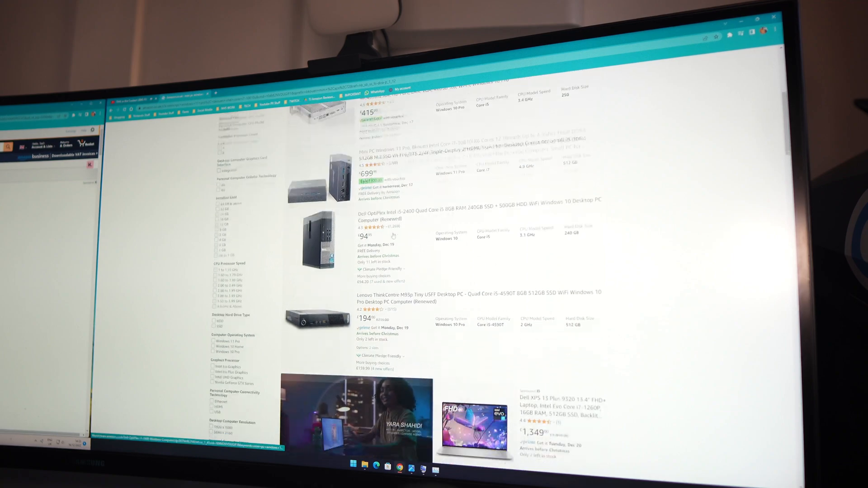
{"action": "scroll", "coordinate": [394, 271], "scroll_direction": "down", "scroll_amount": 5}
{"action": "scroll", "coordinate": [394, 272], "scroll_direction": "down", "scroll_amount": 3}
{"action": "scroll", "coordinate": [394, 230], "scroll_direction": "down", "scroll_amount": 5}
{"action": "scroll", "coordinate": [393, 230], "scroll_direction": "down", "scroll_amount": 5}
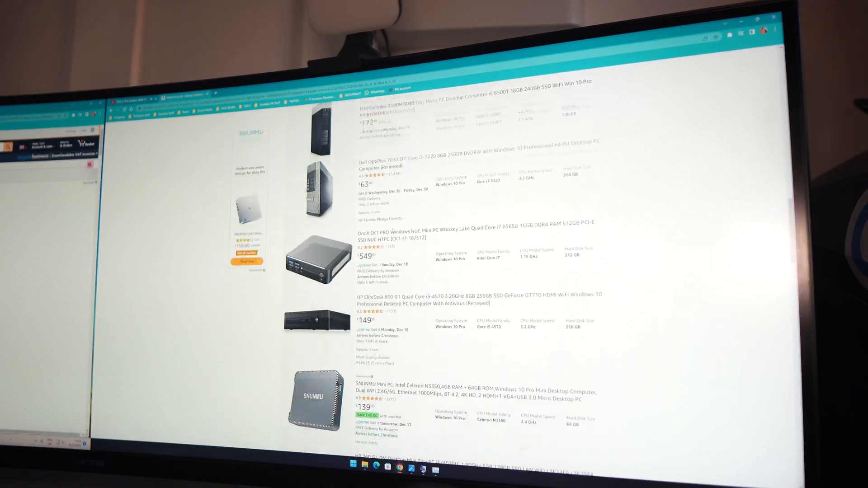
{"action": "scroll", "coordinate": [394, 230], "scroll_direction": "down", "scroll_amount": 5}
{"action": "scroll", "coordinate": [393, 231], "scroll_direction": "down", "scroll_amount": 3}
{"action": "scroll", "coordinate": [394, 271], "scroll_direction": "down", "scroll_amount": 1}
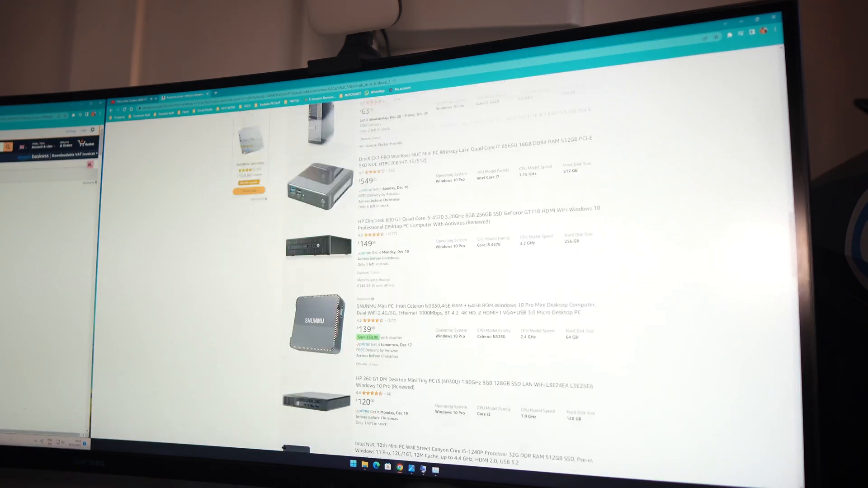
{"action": "scroll", "coordinate": [393, 271], "scroll_direction": "up", "scroll_amount": 5}
{"action": "scroll", "coordinate": [394, 271], "scroll_direction": "up", "scroll_amount": 5}
{"action": "scroll", "coordinate": [394, 271], "scroll_direction": "up", "scroll_amount": 5}
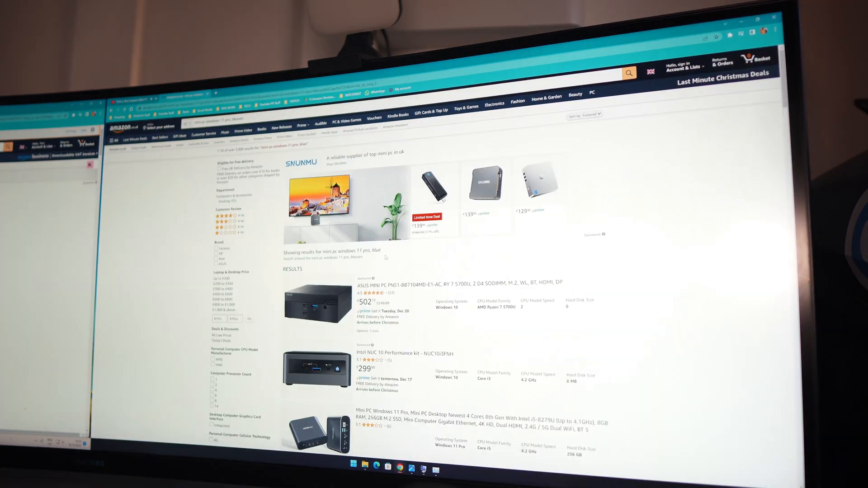
{"action": "scroll", "coordinate": [434, 272], "scroll_direction": "down", "scroll_amount": 3}
{"action": "scroll", "coordinate": [434, 271], "scroll_direction": "down", "scroll_amount": 3}
{"action": "scroll", "coordinate": [435, 271], "scroll_direction": "down", "scroll_amount": 3}
{"action": "scroll", "coordinate": [434, 271], "scroll_direction": "down", "scroll_amount": 5}
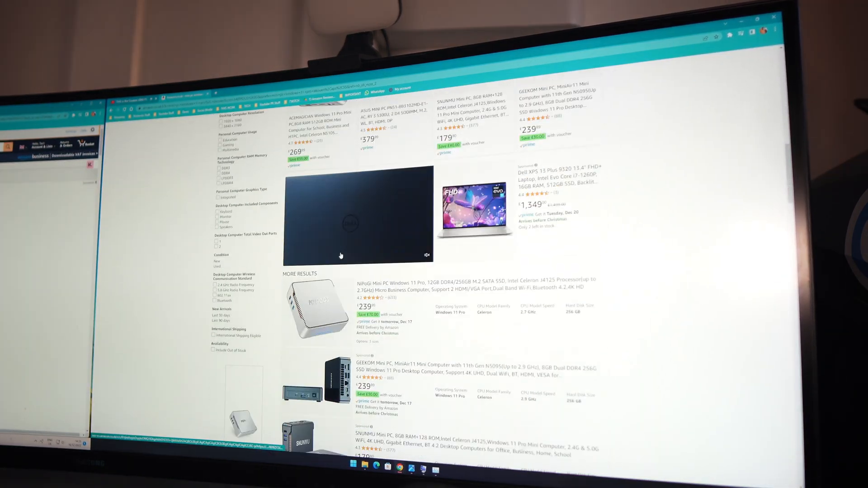
{"action": "scroll", "coordinate": [434, 271], "scroll_direction": "down", "scroll_amount": 3}
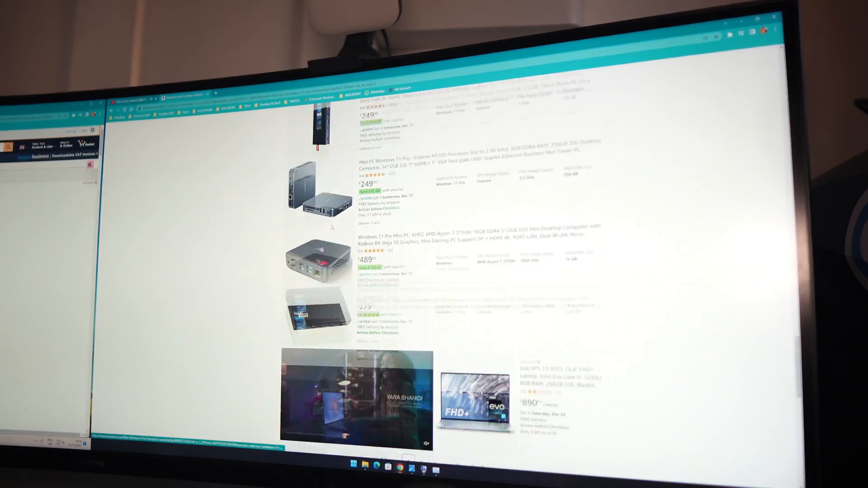
{"action": "scroll", "coordinate": [332, 228], "scroll_direction": "down", "scroll_amount": 4}
{"action": "scroll", "coordinate": [332, 227], "scroll_direction": "down", "scroll_amount": 4}
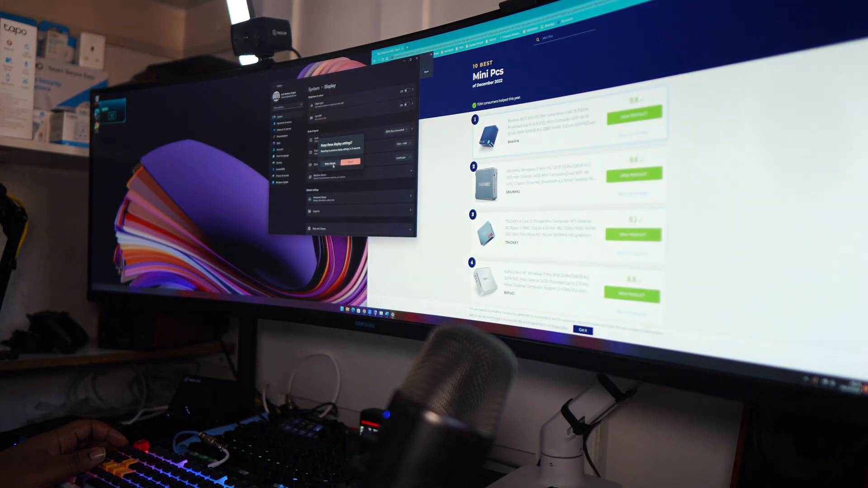
- Keep the new resolution, then show the newspaper document full screen and minimize it
{"action": "left_click", "coordinate": [332, 165]}
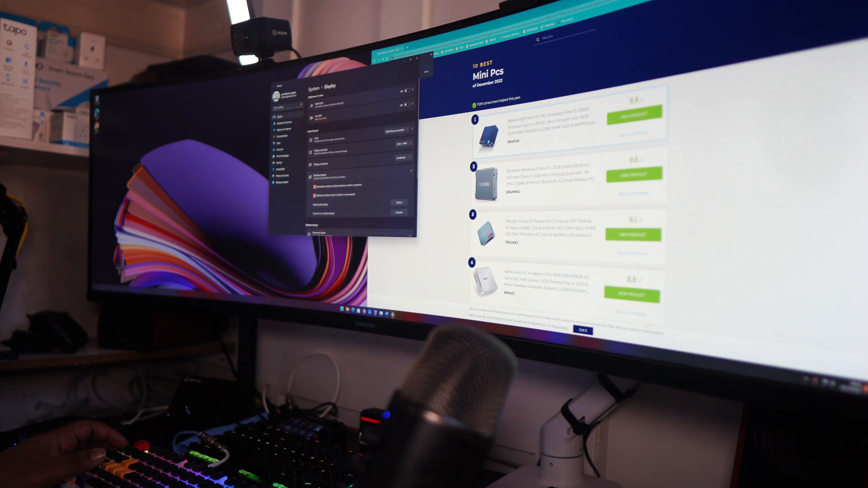
{"action": "key", "text": "alt+Tab"}
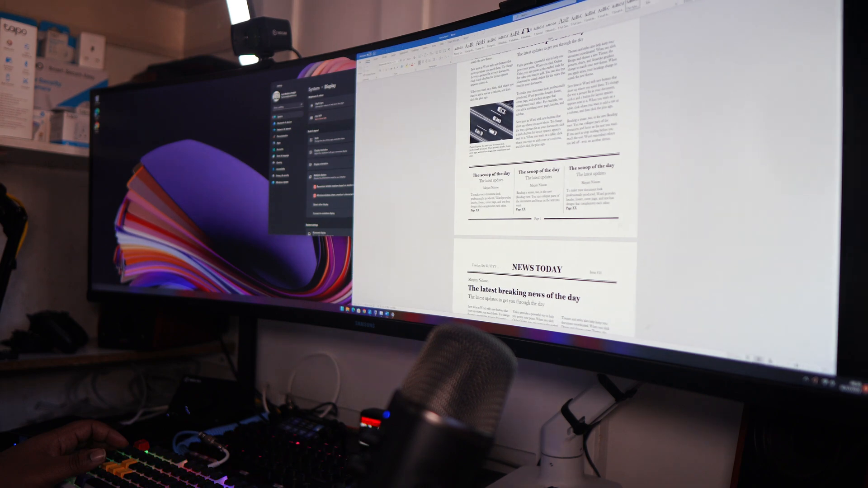
{"action": "key", "text": "super+Up"}
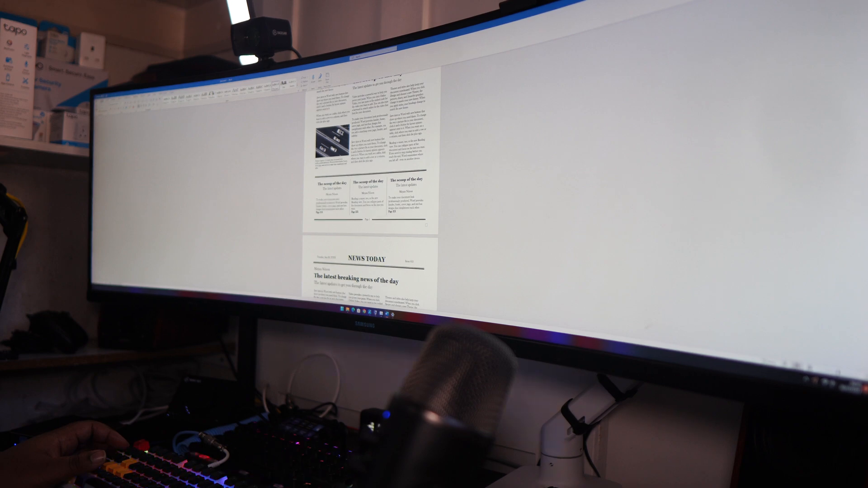
{"action": "key", "text": "super+Down"}
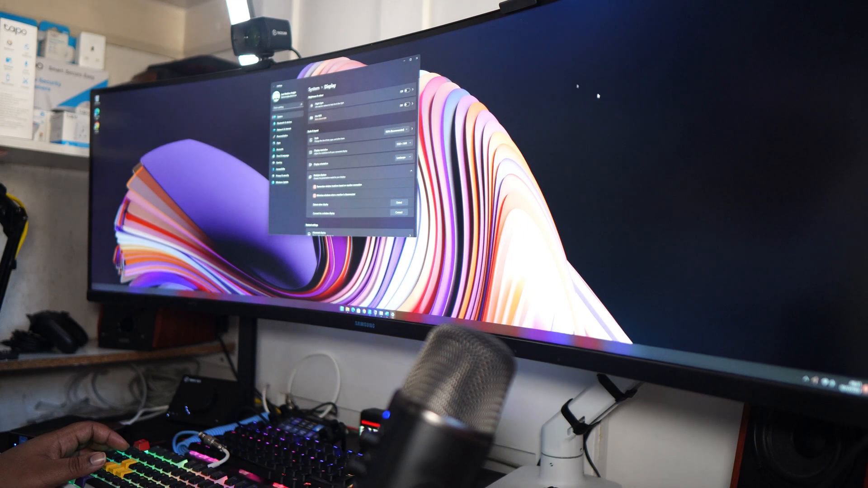
{"action": "scroll", "coordinate": [380, 171], "scroll_direction": "down", "scroll_amount": 3}
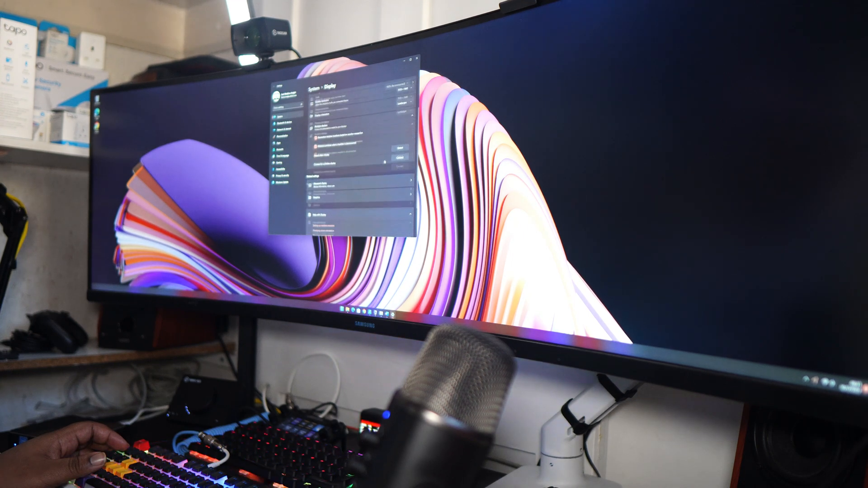
{"action": "scroll", "coordinate": [370, 173], "scroll_direction": "down", "scroll_amount": 3}
- Review the Advanced display details, reposition Settings, and bring up Chrome's new tab
{"action": "left_click", "coordinate": [363, 169]}
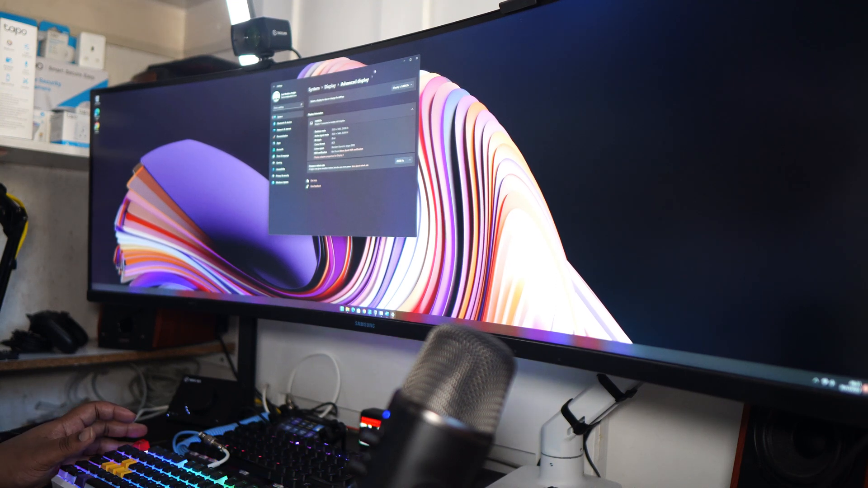
{"action": "mouse_move", "coordinate": [375, 70]}
{"action": "left_mouse_down"}
{"action": "mouse_move", "coordinate": [427, 116]}
{"action": "mouse_move", "coordinate": [358, 136]}
{"action": "mouse_move", "coordinate": [475, 122]}
{"action": "mouse_move", "coordinate": [379, 127]}
{"action": "mouse_move", "coordinate": [457, 82]}
{"action": "mouse_move", "coordinate": [418, 102]}
{"action": "mouse_move", "coordinate": [434, 82]}
{"action": "mouse_move", "coordinate": [394, 109]}
{"action": "left_mouse_up"}
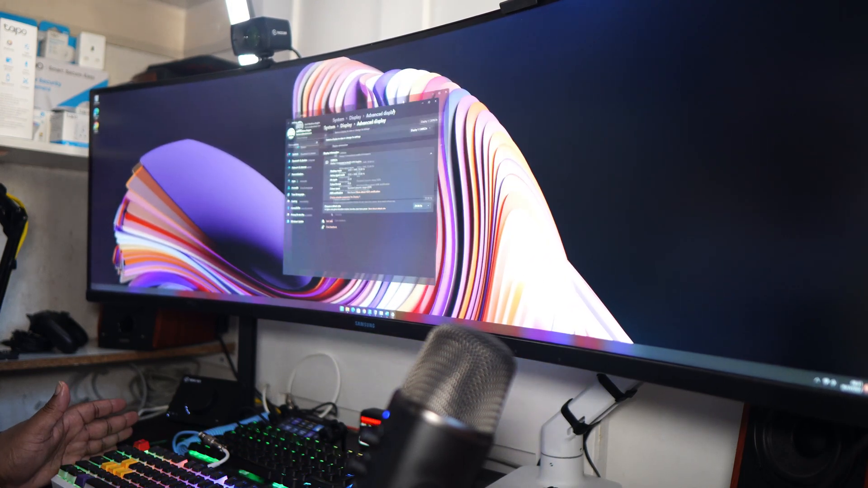
{"action": "left_click", "coordinate": [357, 309]}
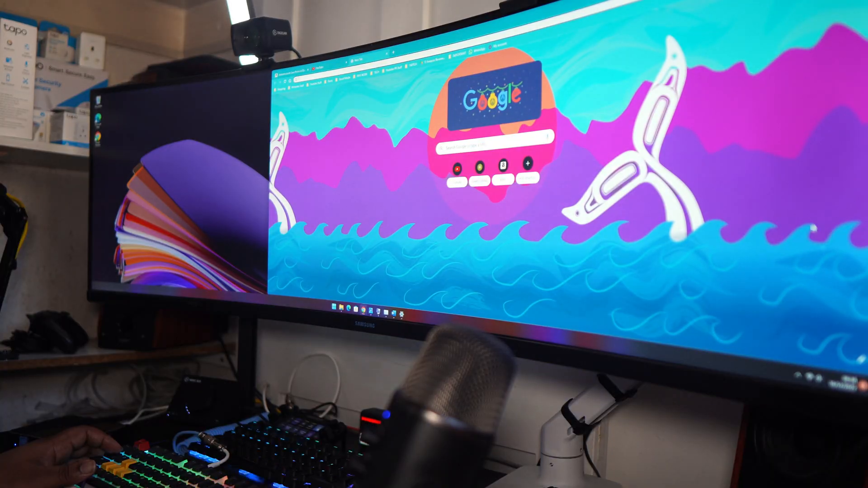
- Snap Chrome left beside the Word document and switch the YouTube video's quality
{"action": "left_click_drag", "start_coordinate": [407, 62], "coordinate": [149, 230]}
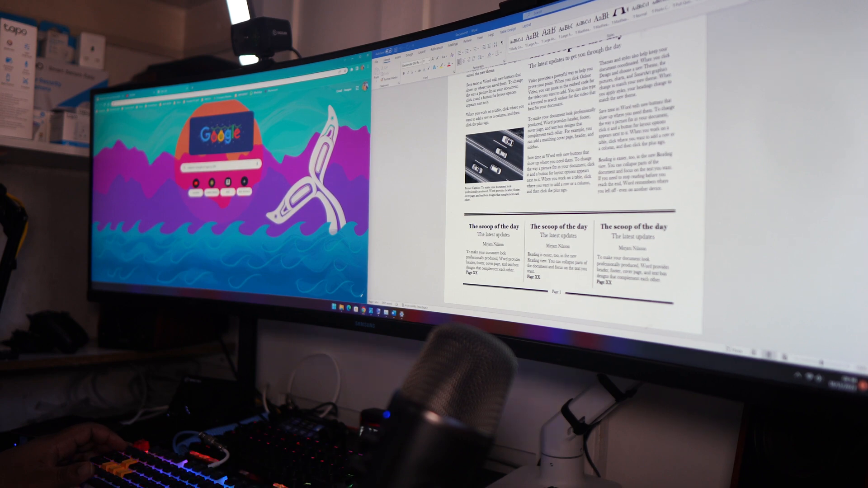
{"action": "scroll", "coordinate": [569, 176], "scroll_direction": "down", "scroll_amount": 4}
{"action": "scroll", "coordinate": [570, 177], "scroll_direction": "down", "scroll_amount": 6}
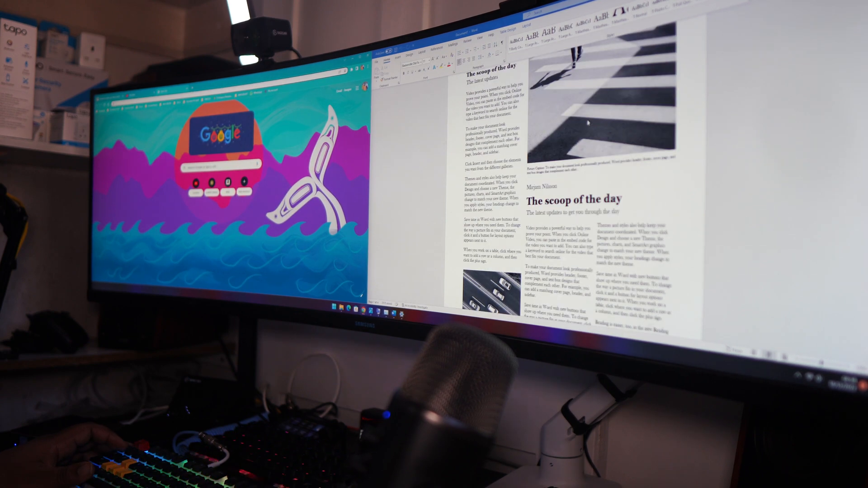
{"action": "scroll", "coordinate": [582, 128], "scroll_direction": "down", "scroll_amount": 5}
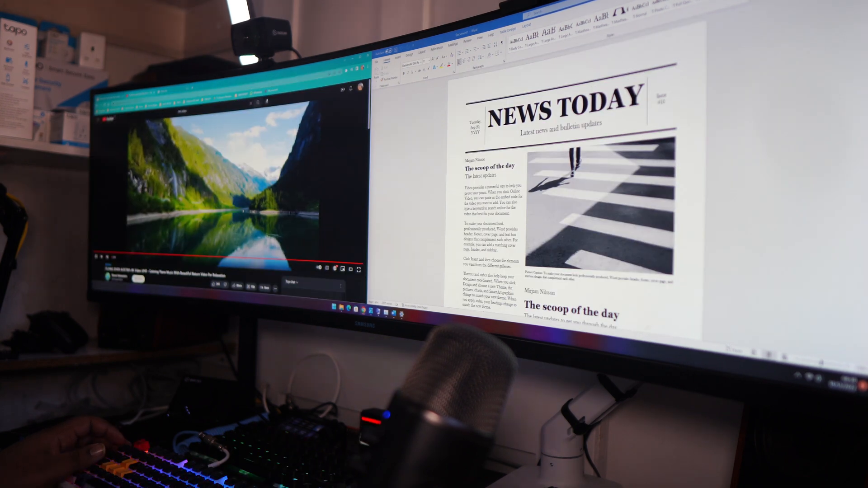
{"action": "left_click", "coordinate": [335, 269]}
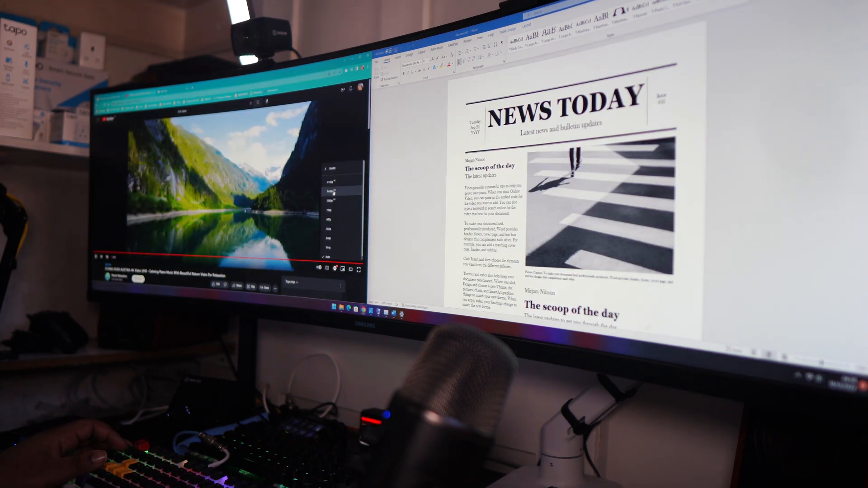
{"action": "left_click", "coordinate": [334, 194]}
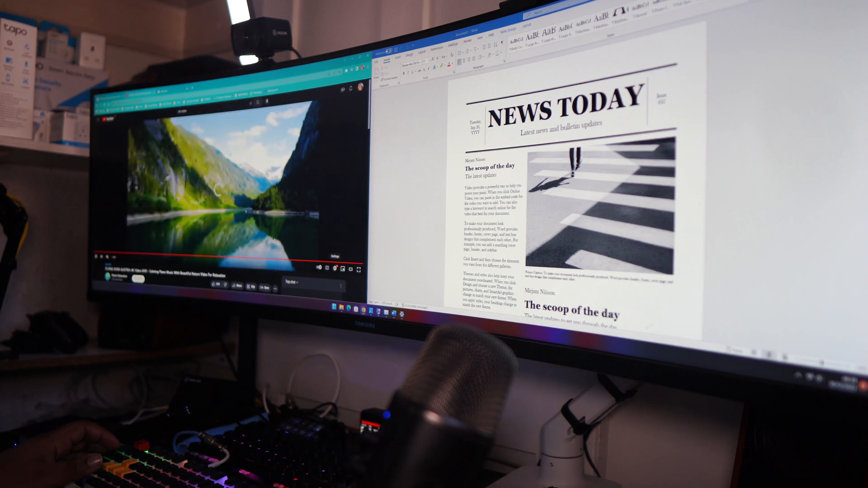
{"action": "scroll", "coordinate": [570, 203], "scroll_direction": "down", "scroll_amount": 5}
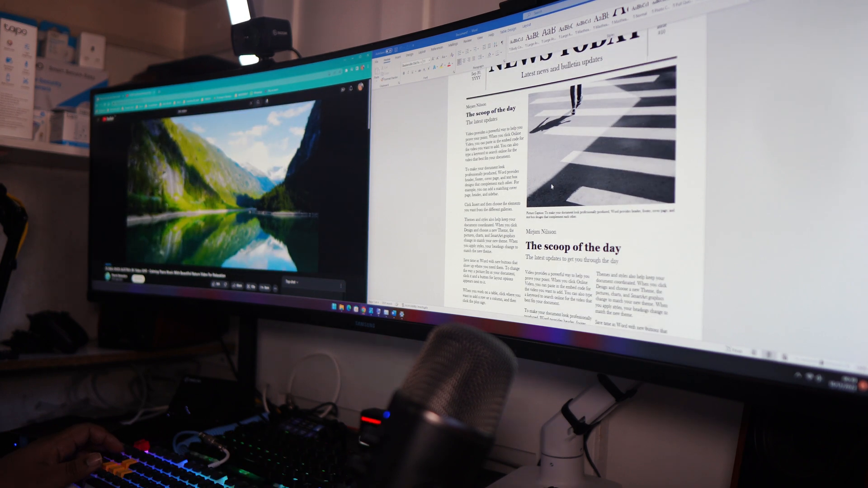
{"action": "scroll", "coordinate": [570, 204], "scroll_direction": "down", "scroll_amount": 3}
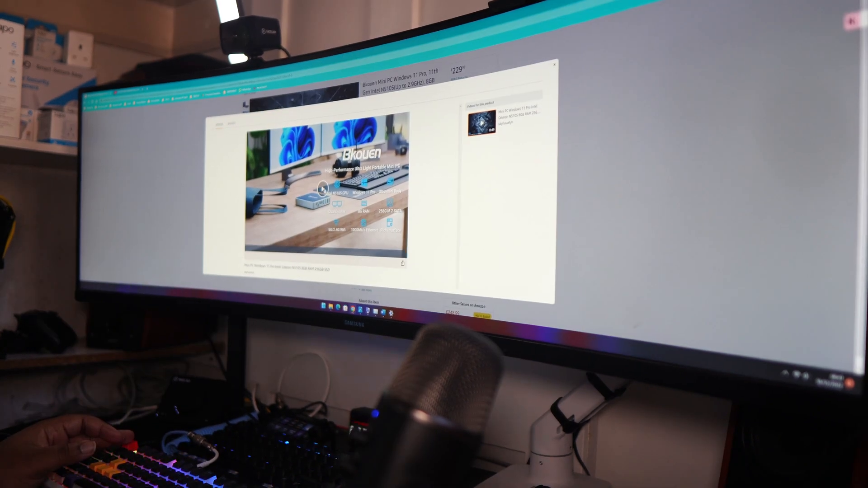